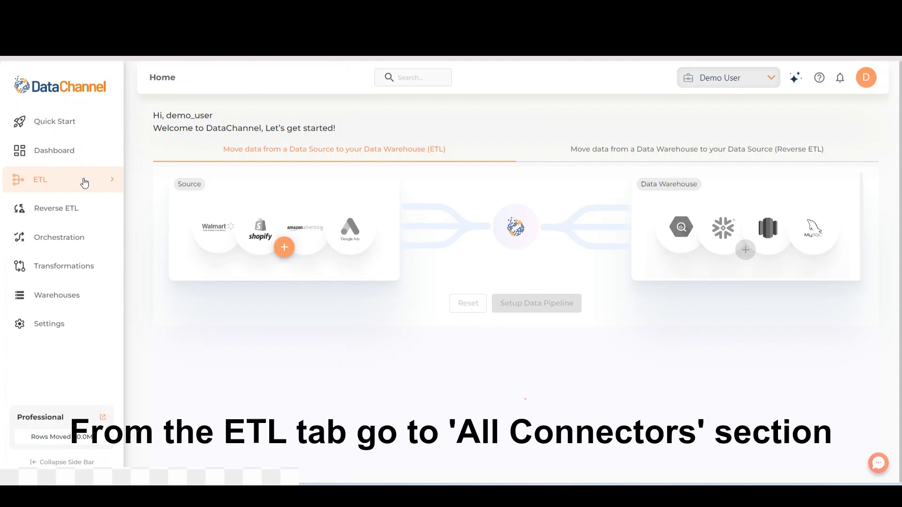
Step: Find the NetSuite connector among all available ETL connectors by searching for "Netsuite" and open it
click(84, 183)
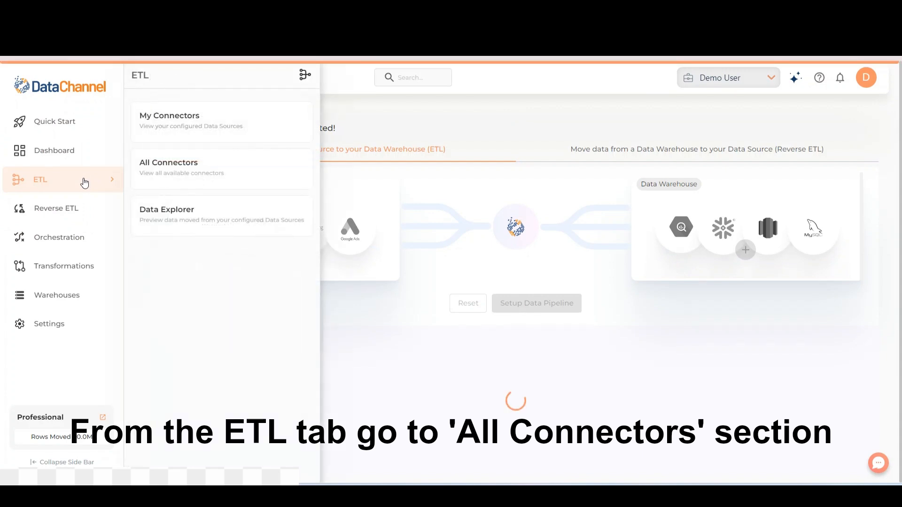
click(250, 179)
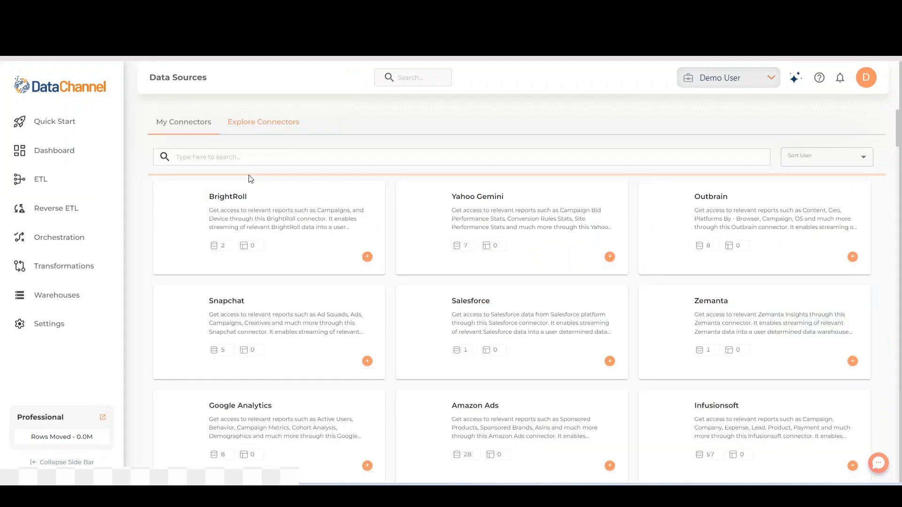
click(251, 160)
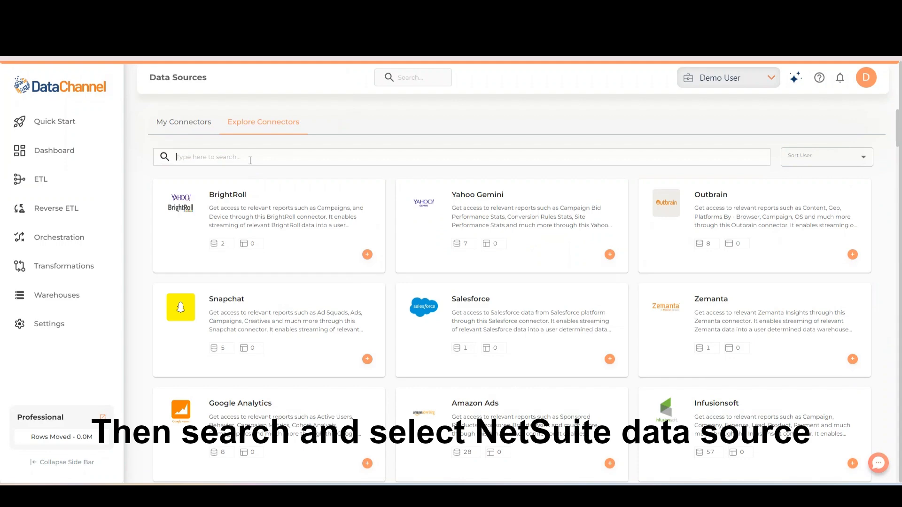
text(Netsuite)
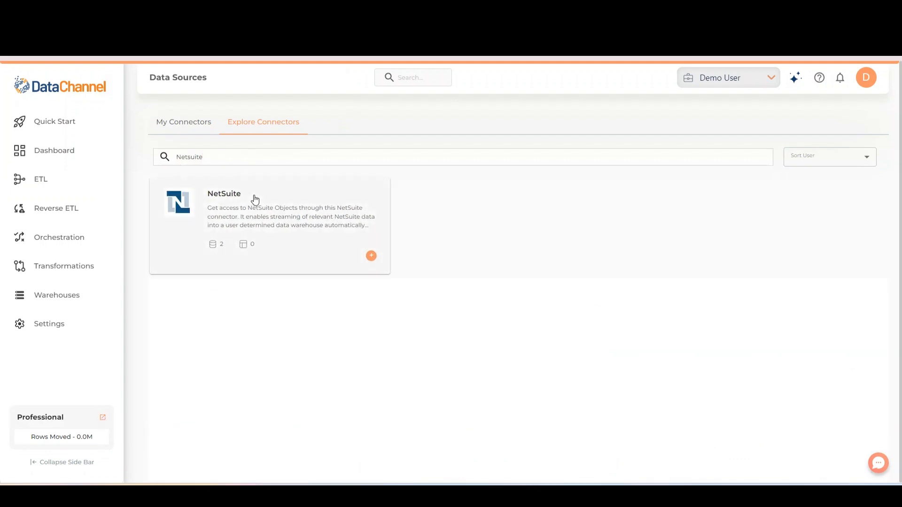
click(253, 200)
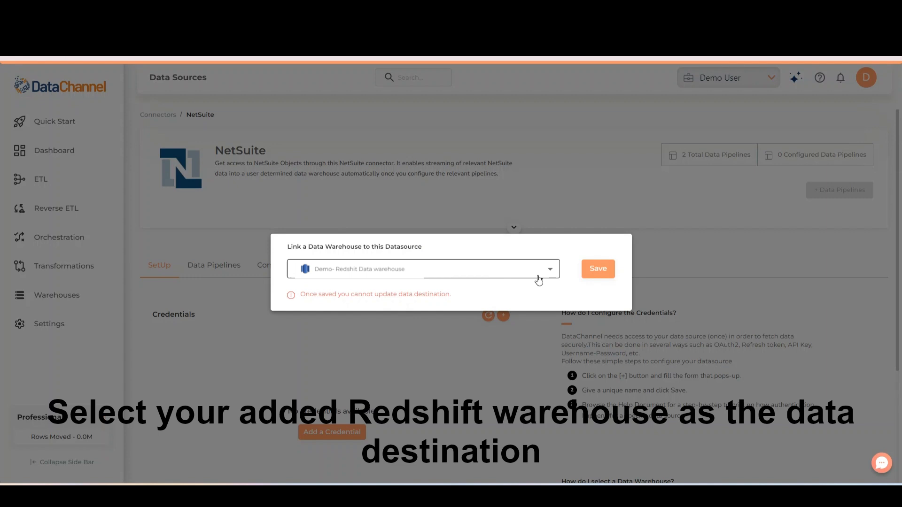
Step: Link the "Demo- Redshit Data warehouse" to the NetSuite data source and save a new NetSuite credential
click(611, 279)
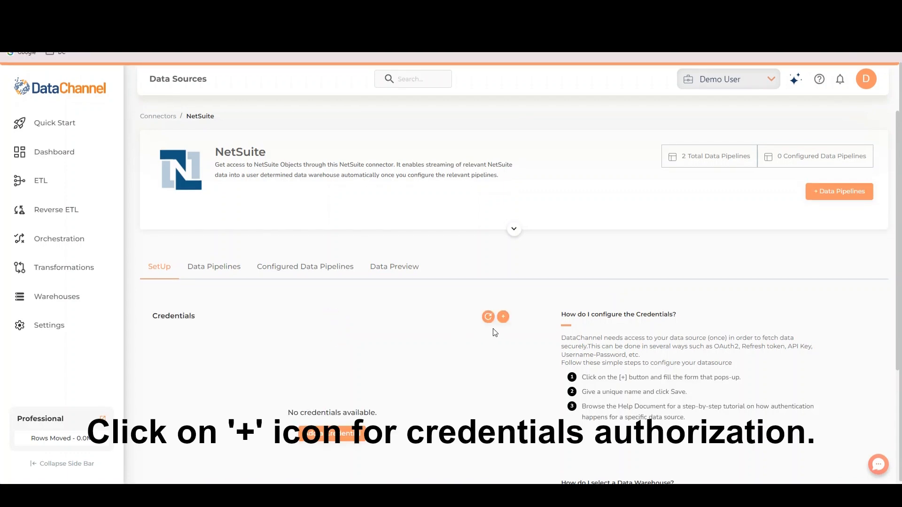
click(505, 321)
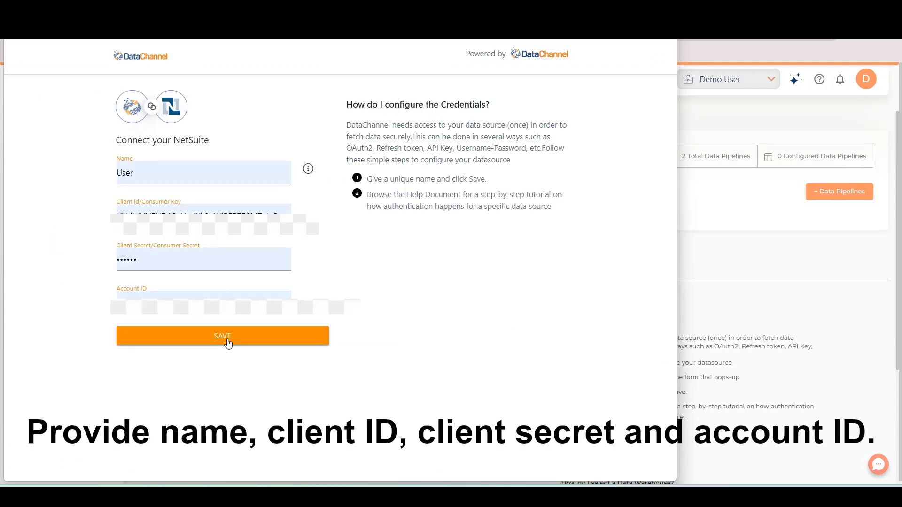
click(227, 343)
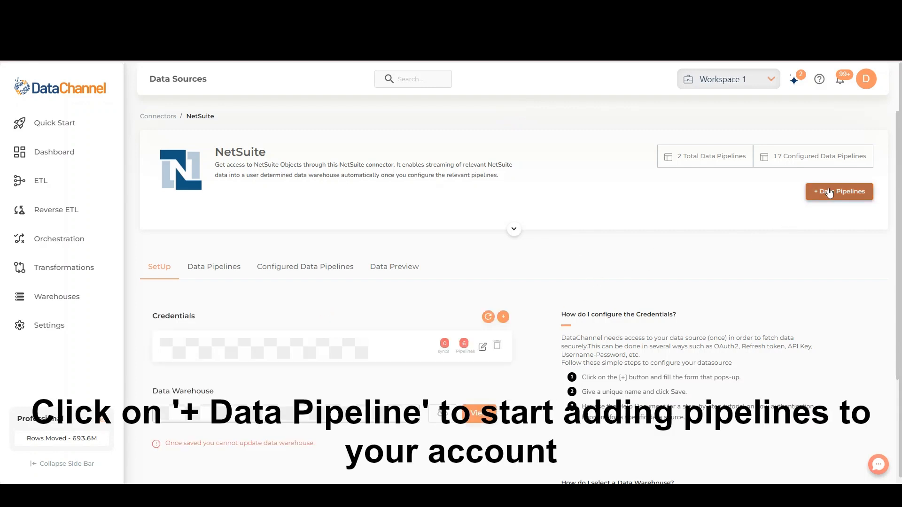
Step: Start a new NetSuite data pipeline with the saved credential and choose the Netsuite Objects pipeline
click(829, 193)
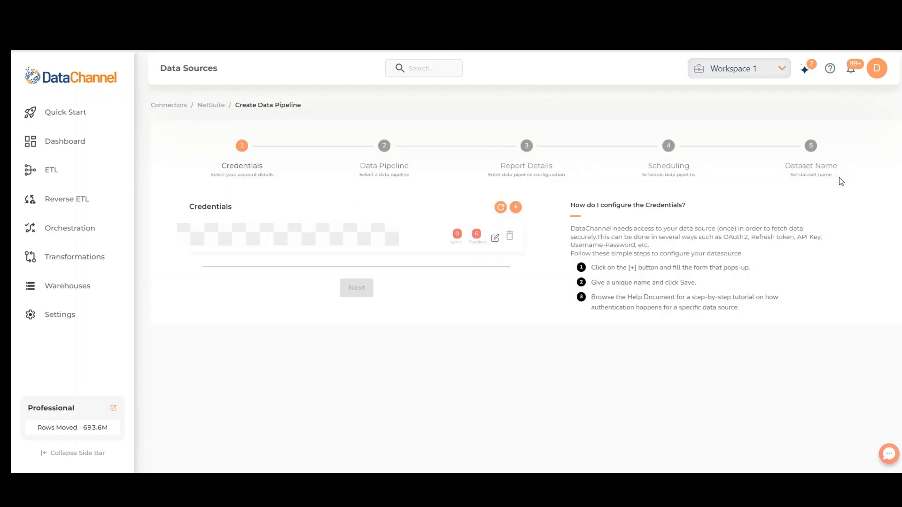
click(409, 240)
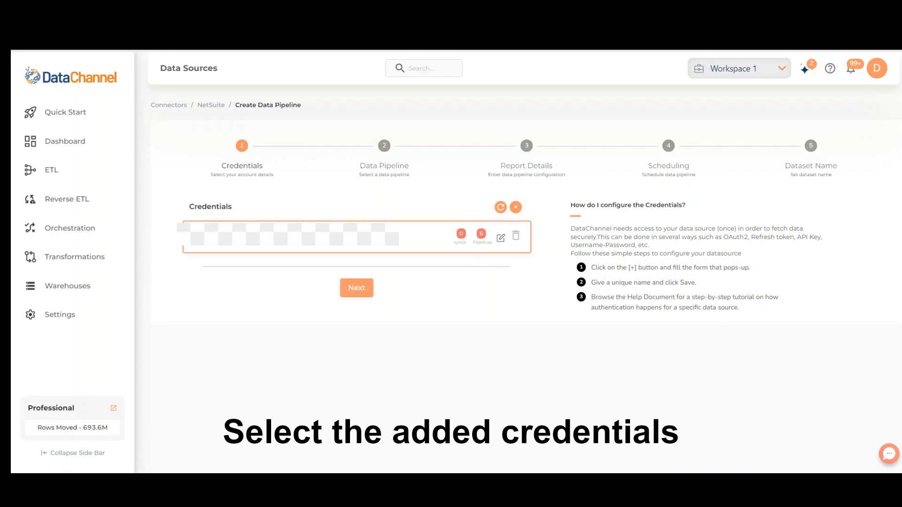
click(356, 288)
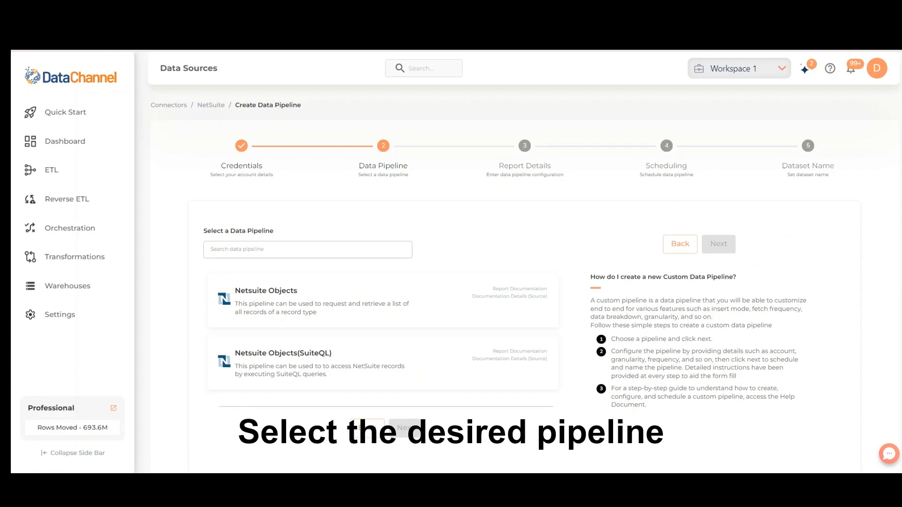
scroll(524, 291, down, 1)
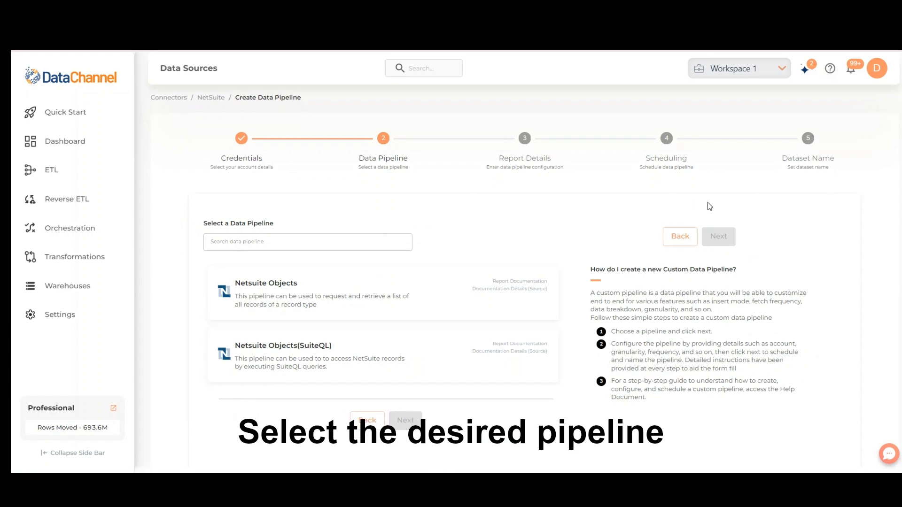
click(440, 294)
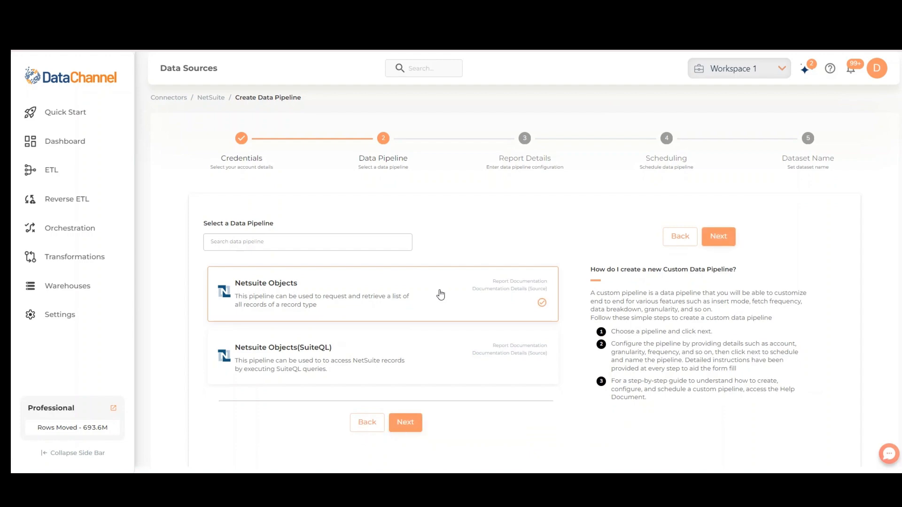
click(413, 431)
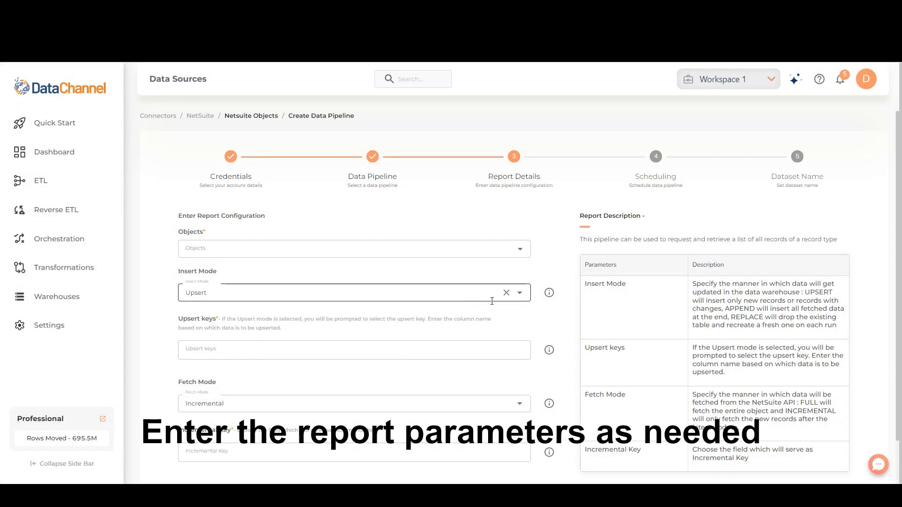
Step: Configure the report with the desired object, insert mode Replace and fetch mode Full, and continue to scheduling
click(519, 251)
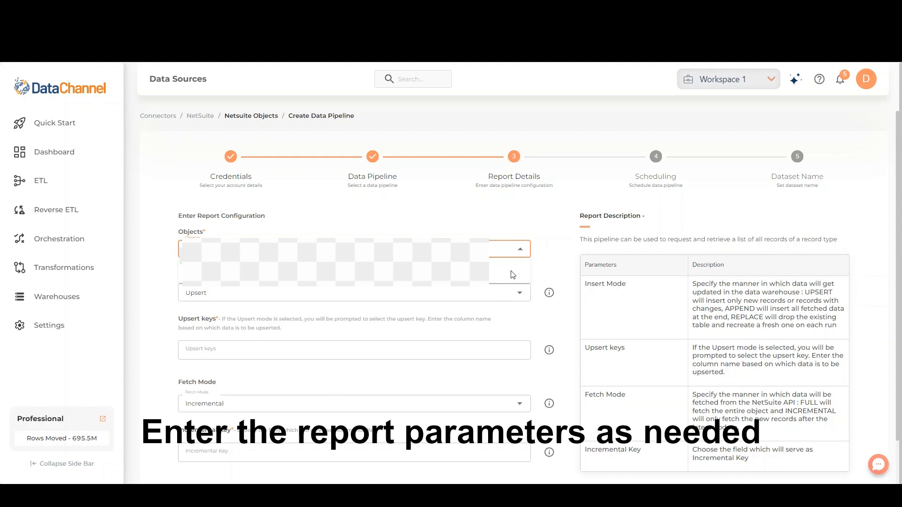
click(535, 317)
click(520, 293)
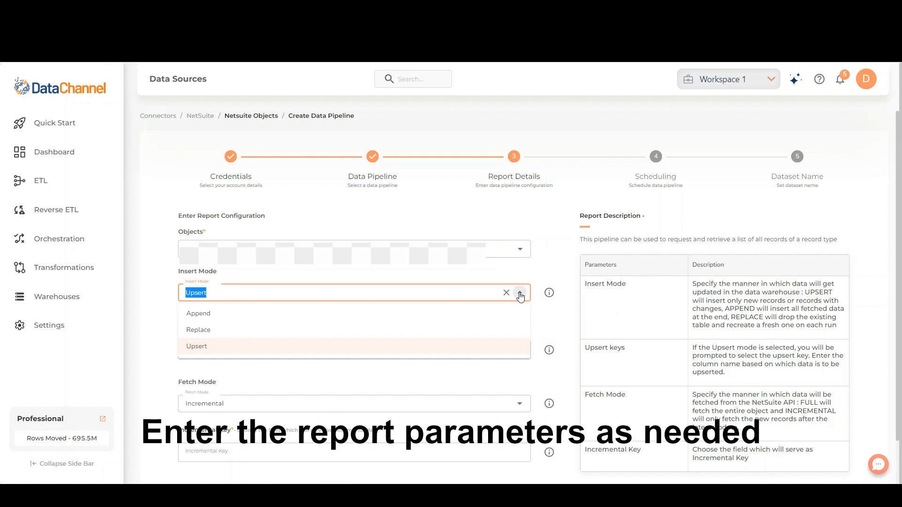
click(439, 327)
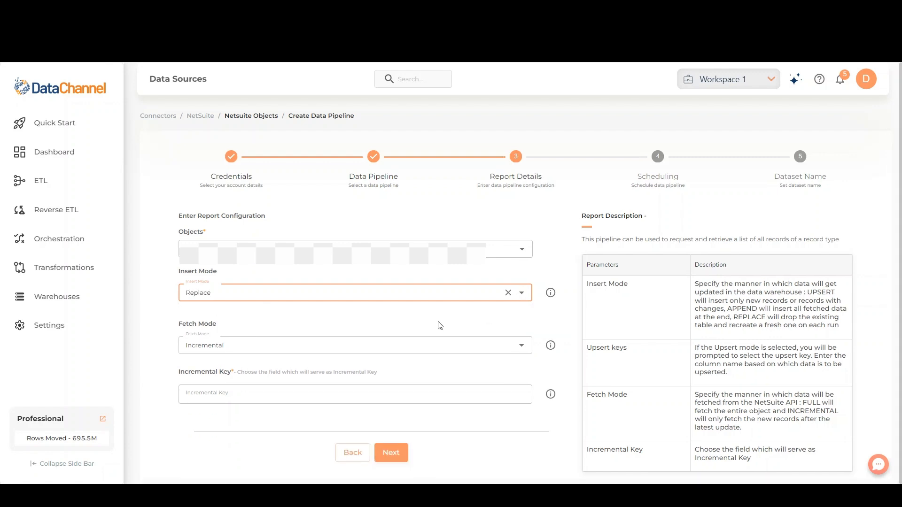
click(455, 345)
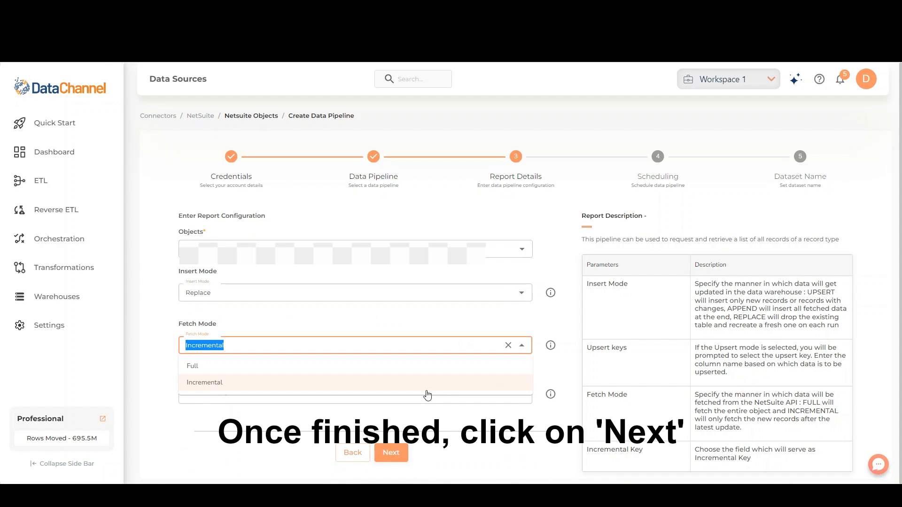
click(437, 366)
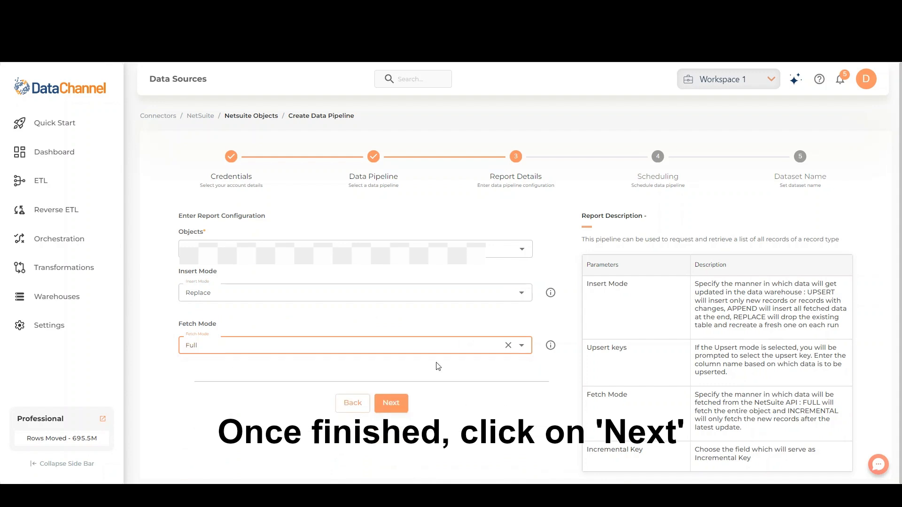
click(389, 404)
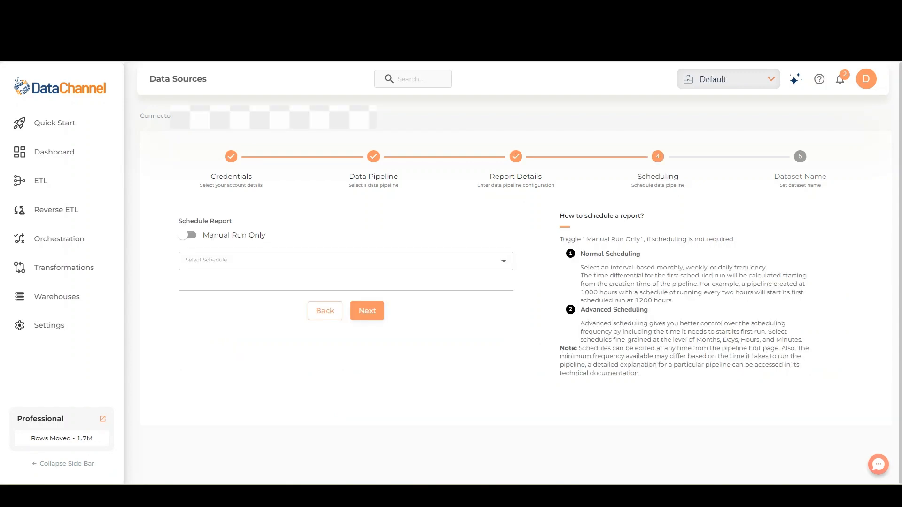
Step: Try the Manual Run Only option and an Every 4 Hour schedule for the pipeline
click(188, 237)
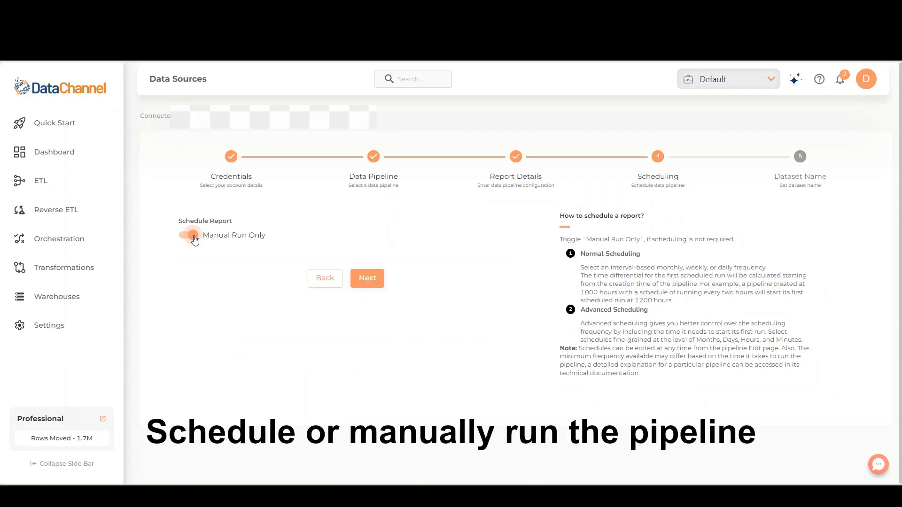
click(185, 236)
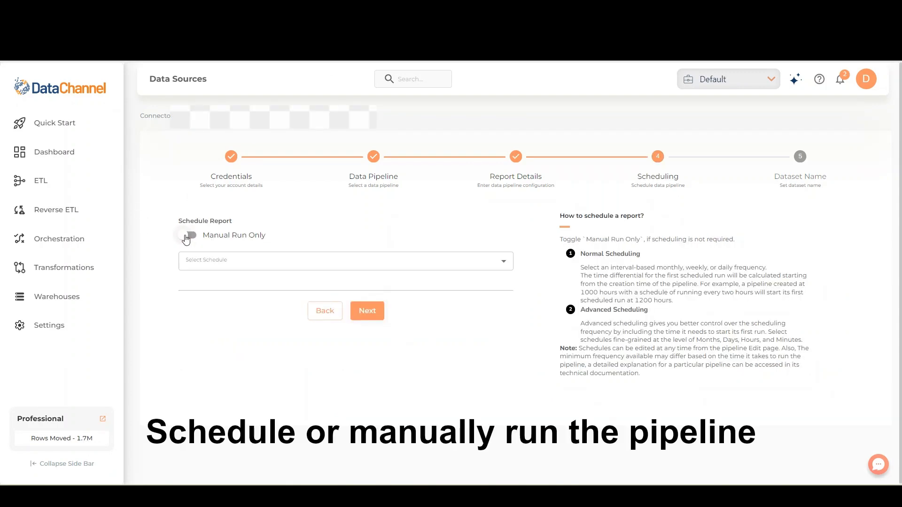
click(240, 260)
click(235, 318)
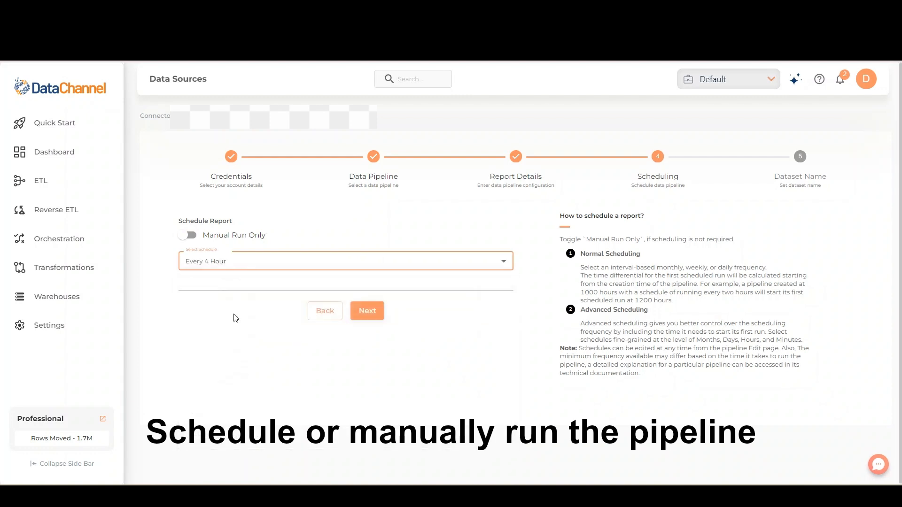
Step: Set the schedule to Advanced Options and select the months Mar, Jun, Oct and Dec
click(250, 265)
click(240, 419)
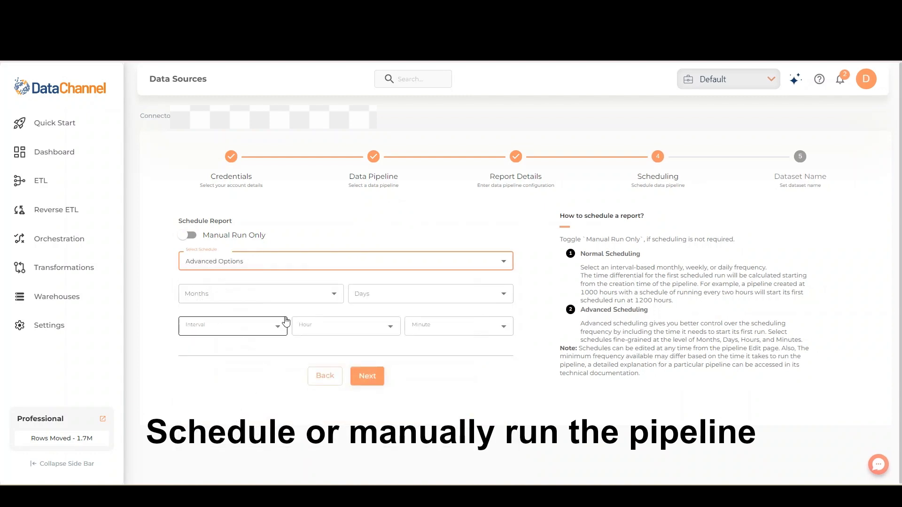
click(297, 296)
click(280, 315)
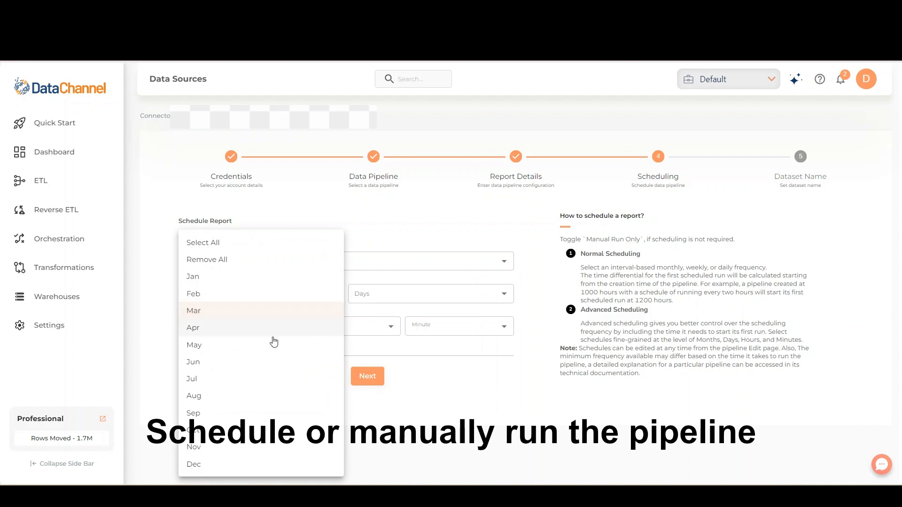
click(272, 361)
click(258, 428)
click(247, 464)
click(418, 301)
Step: Select days 15 and 30 for the pipeline schedule
click(418, 300)
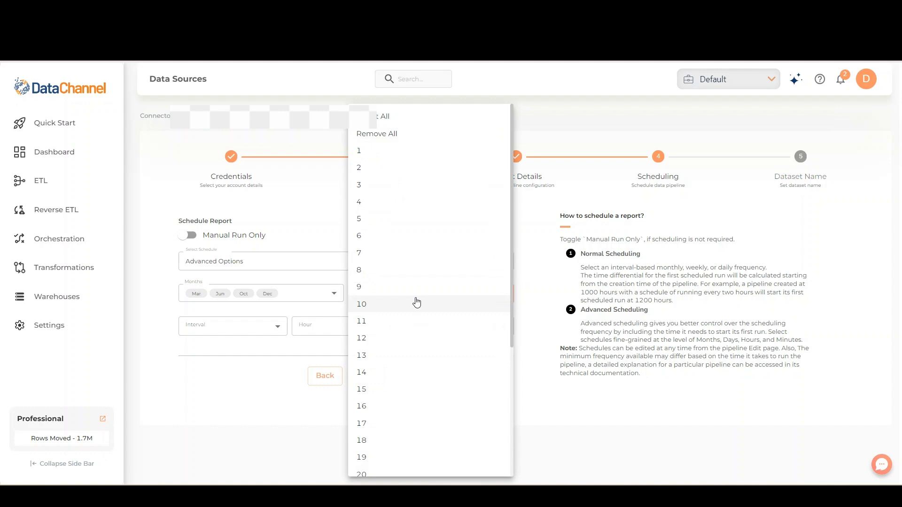
click(385, 393)
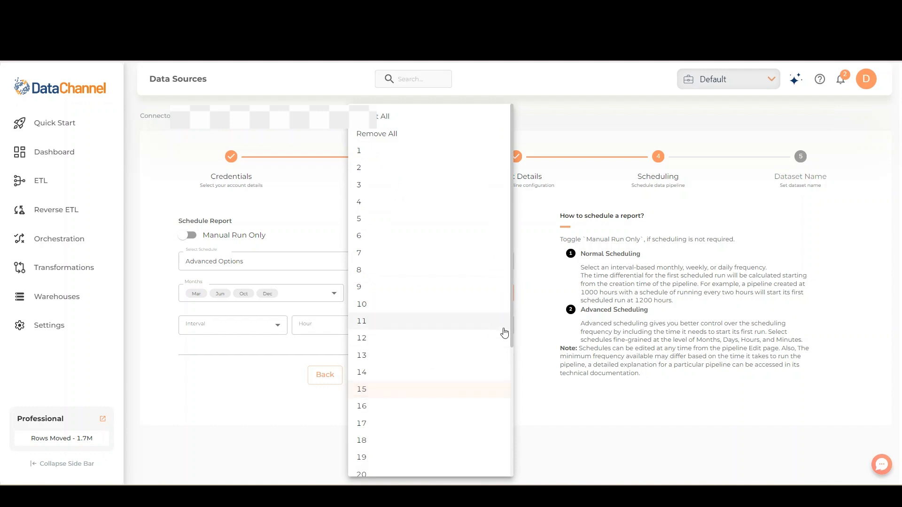
drag(513, 329, 517, 477)
click(449, 448)
click(256, 359)
Step: Set the schedule's interval to Every 12 Hour, hour 14 and minute 15, and continue to the dataset details
click(275, 325)
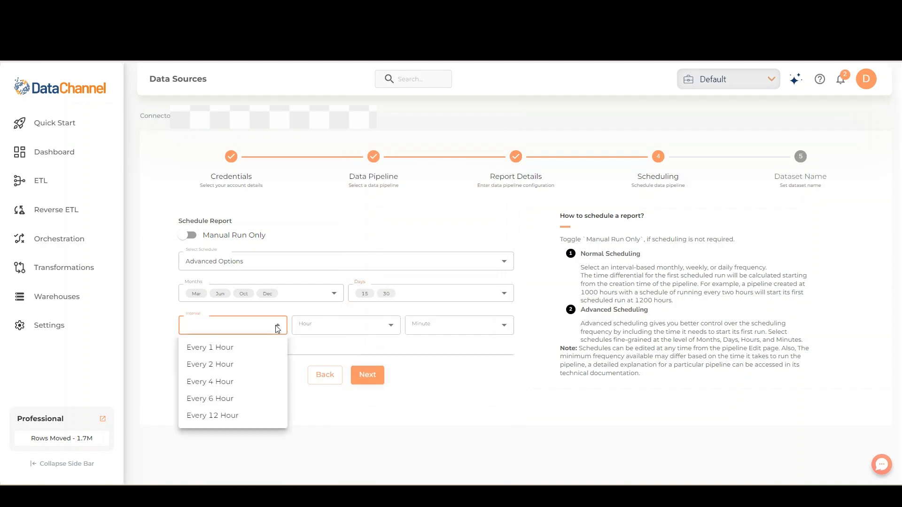
click(262, 415)
click(356, 326)
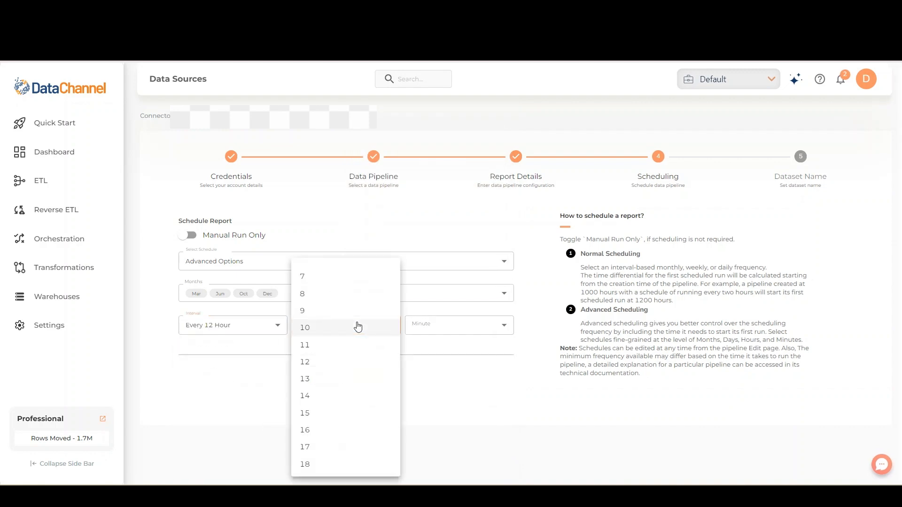
click(341, 397)
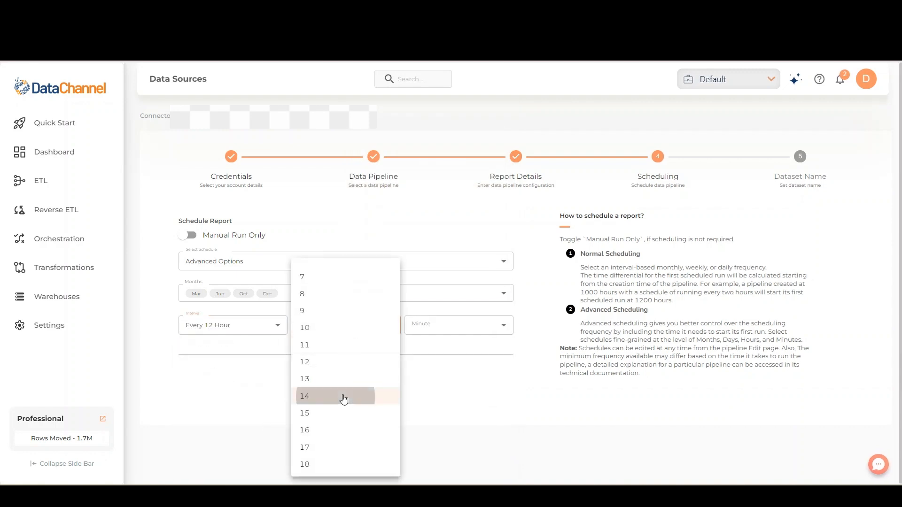
click(459, 336)
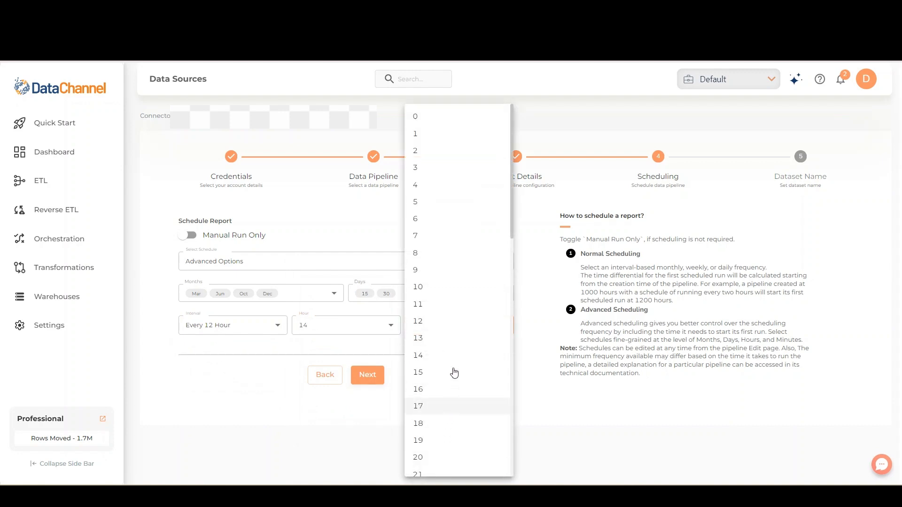
click(417, 372)
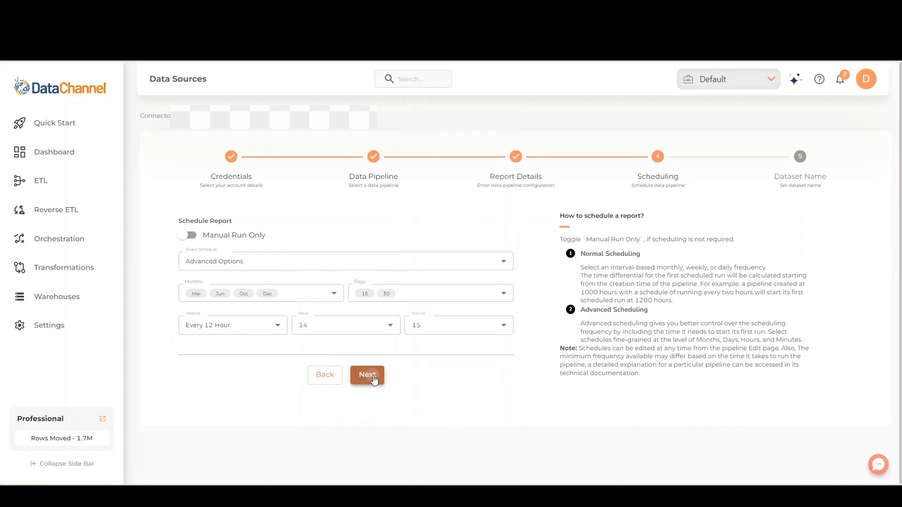
click(367, 375)
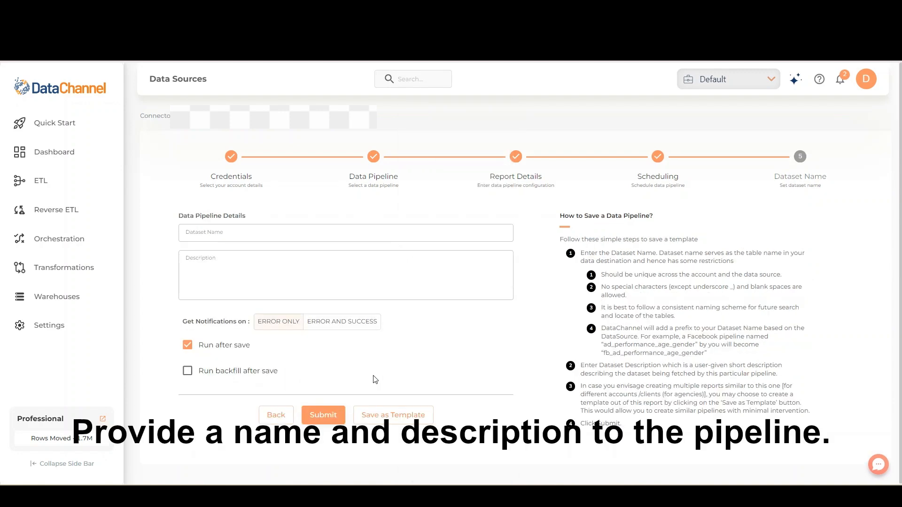
Step: Name the dataset Demo and enter "This is a demo" as its description
click(310, 233)
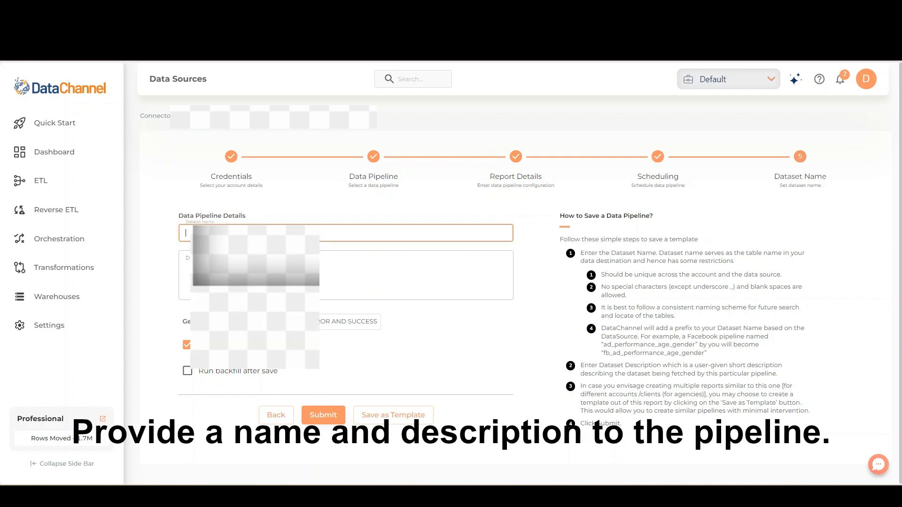
click(254, 263)
click(254, 270)
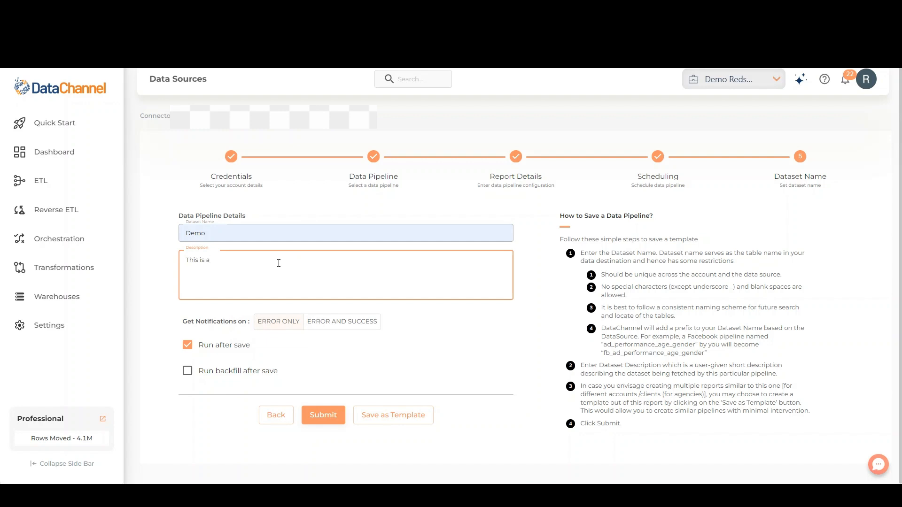
text(demo)
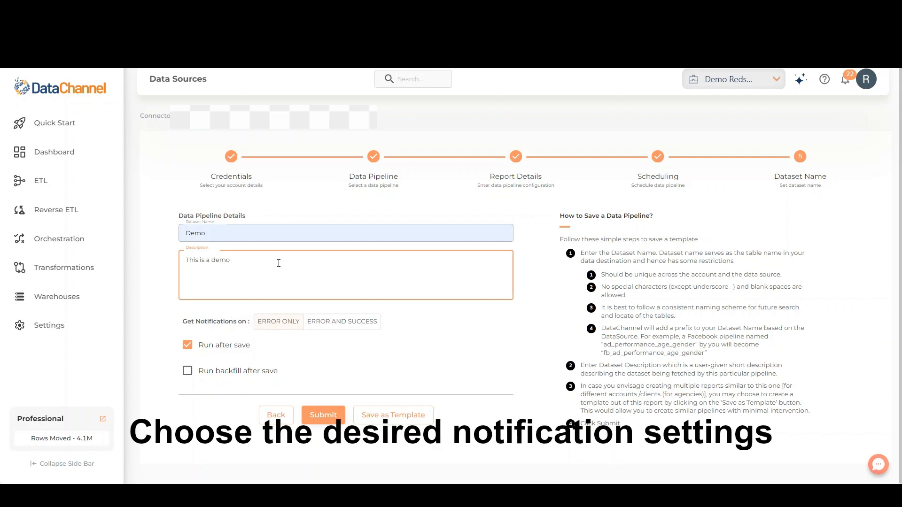
Step: Set the pipeline's notifications to Error and Success
click(338, 322)
click(288, 326)
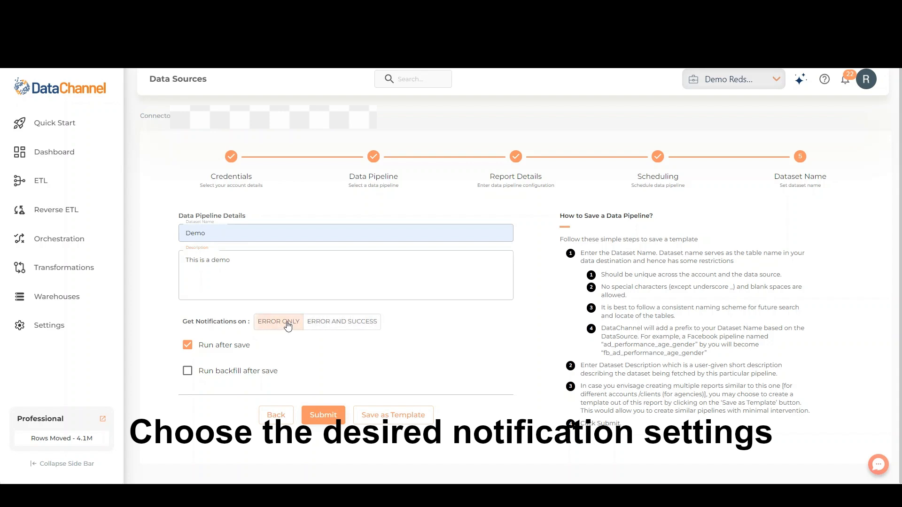
click(330, 322)
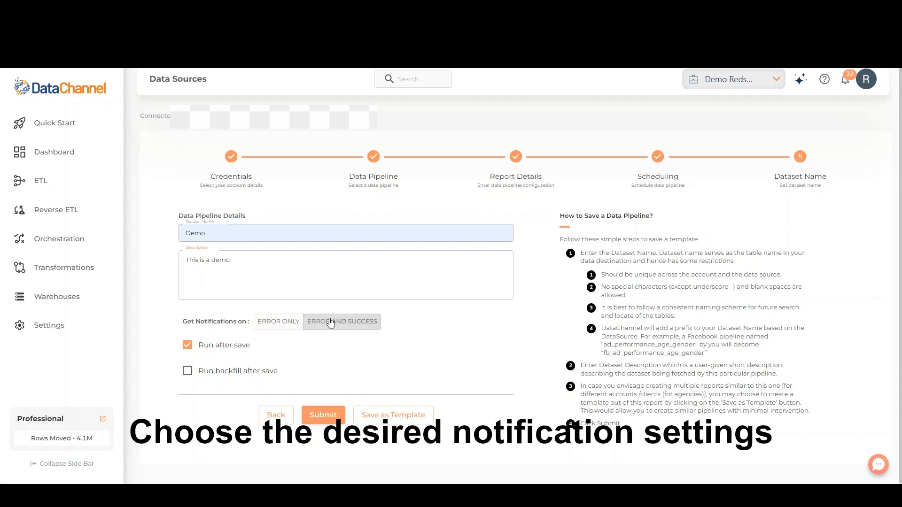
Step: Try the Run backfill after save option, then submit the pipeline with both backfill and Run after save turned off
click(187, 372)
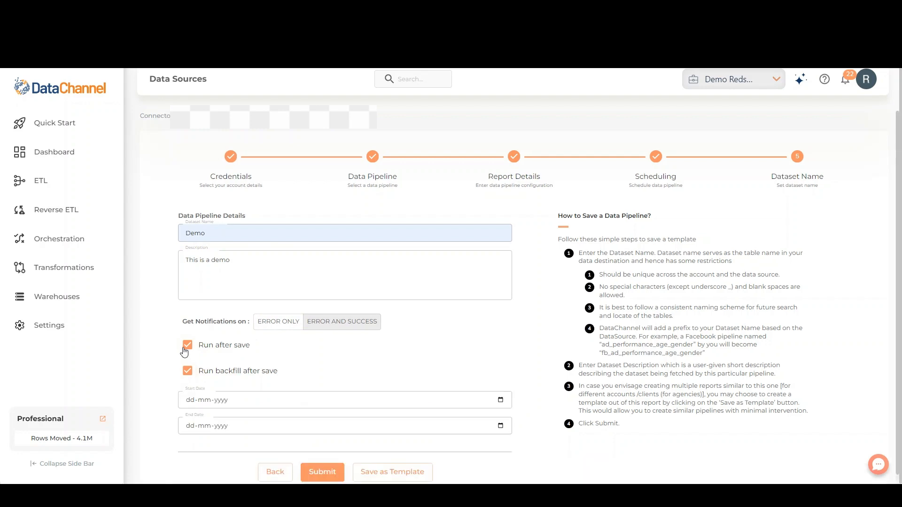
click(187, 370)
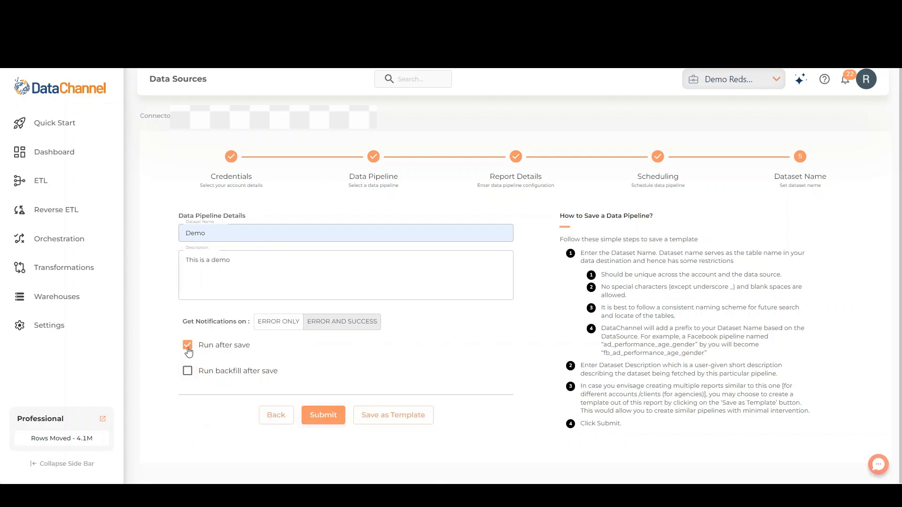
click(187, 346)
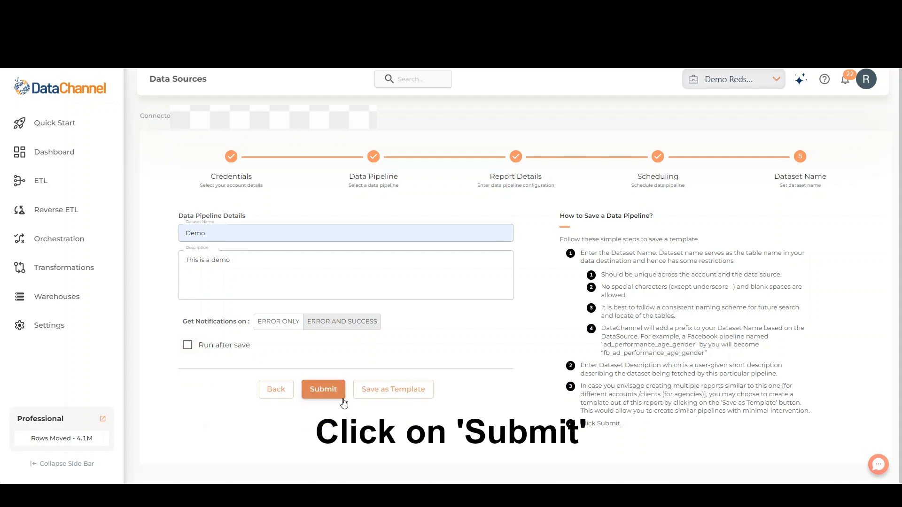
click(322, 389)
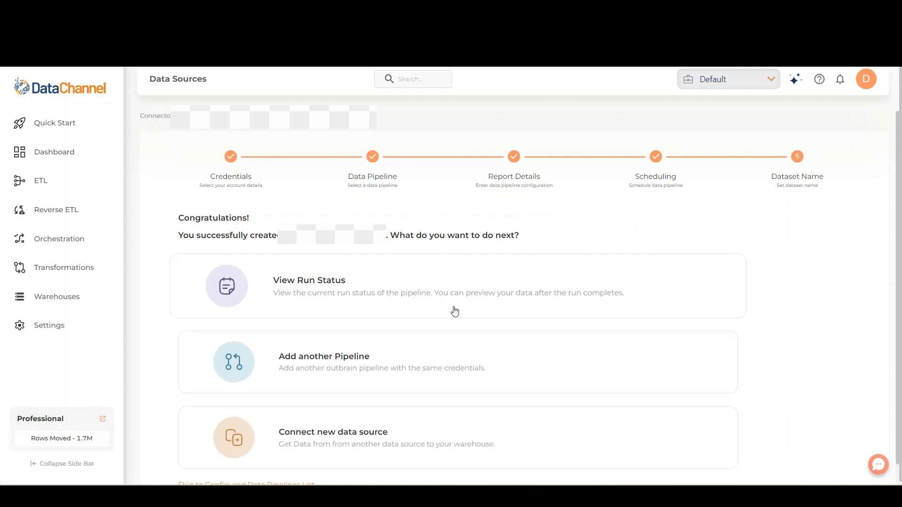
Step: View the new pipeline's run status and open the logs of its manual run
click(607, 290)
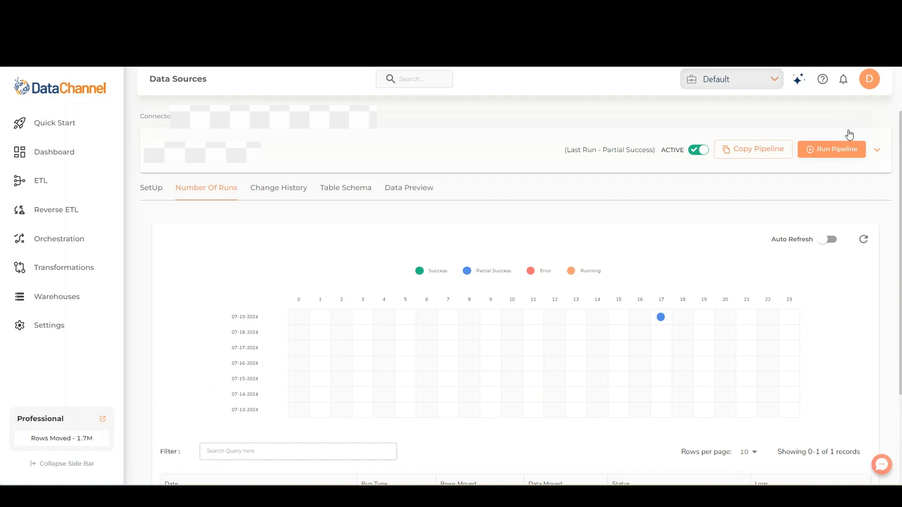
drag(901, 158, 901, 212)
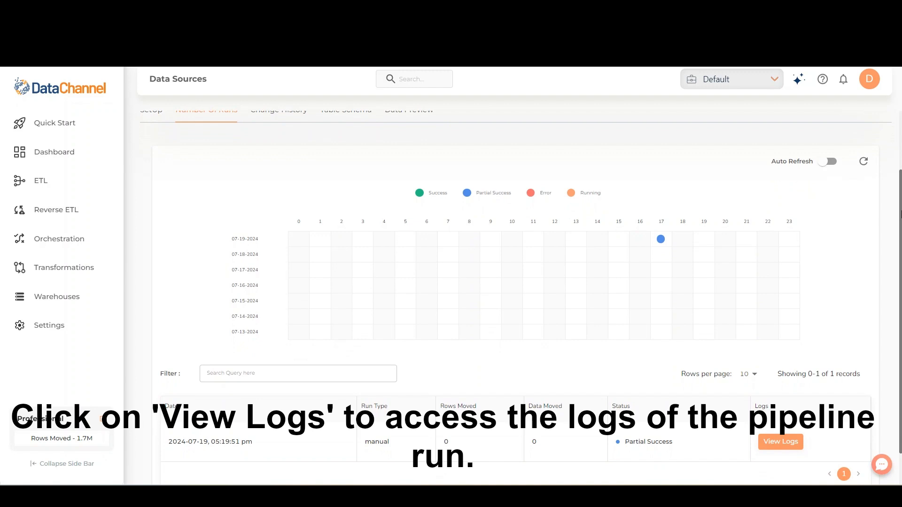
click(780, 442)
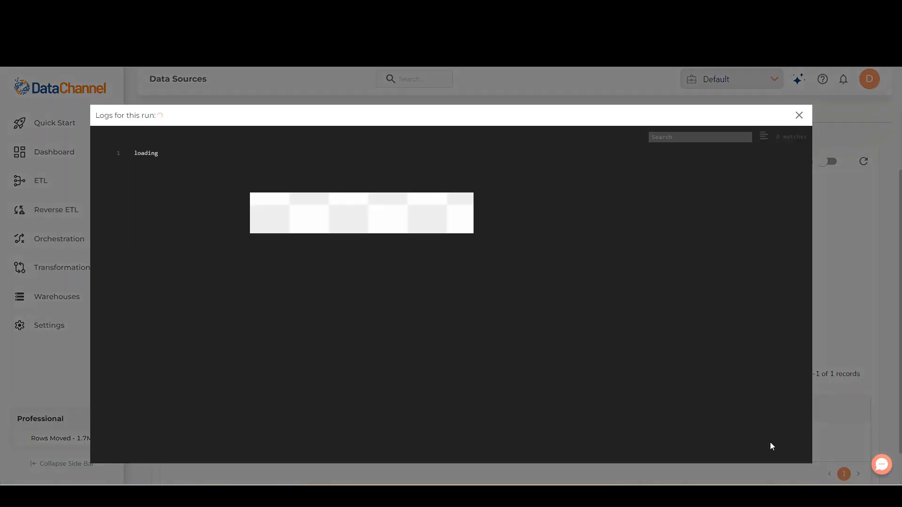